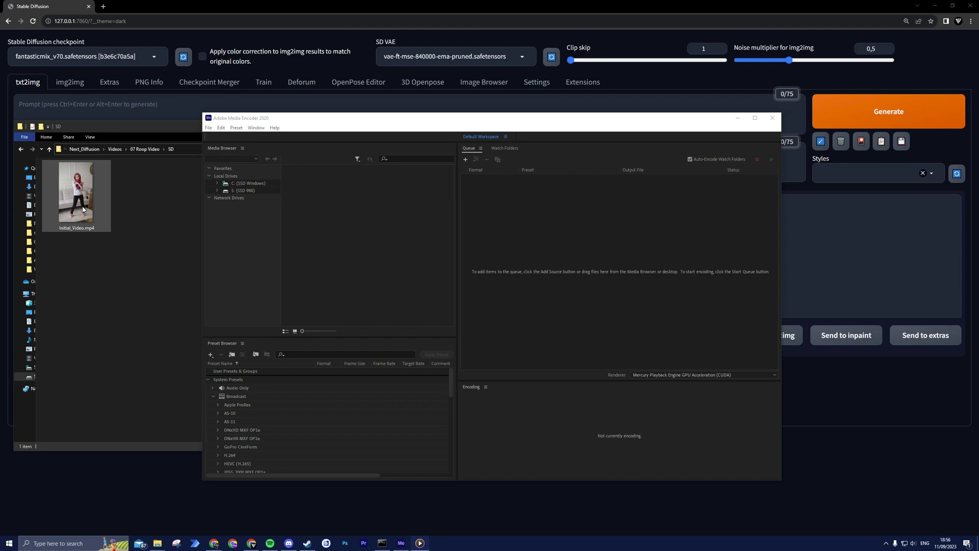
Queue Initial_Video.mp4 and change its export format to JPEG
{"action": "left_click_drag", "start_coordinate": [82, 209], "coordinate": [559, 243]}
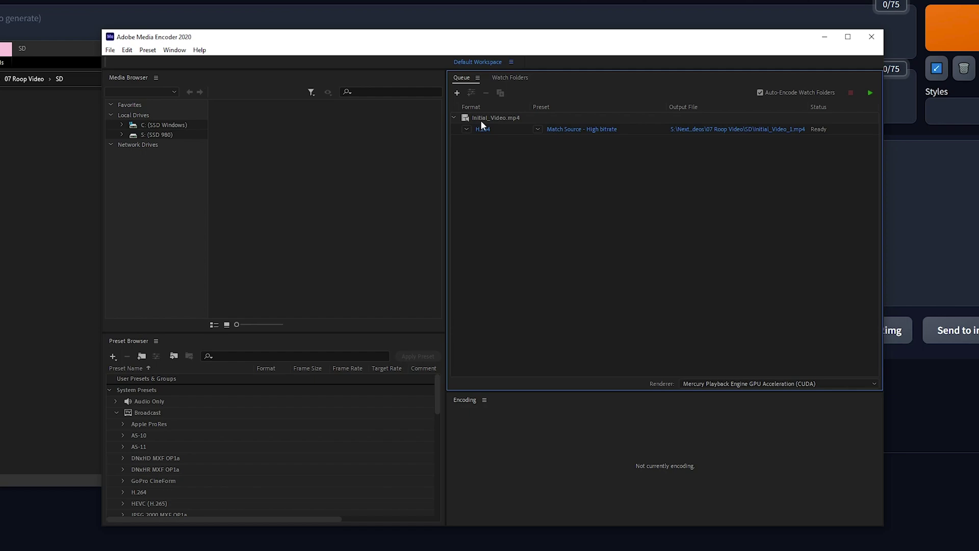
{"action": "left_click", "coordinate": [482, 129]}
{"action": "left_click_drag", "start_coordinate": [462, 77], "coordinate": [441, 79]}
{"action": "left_click", "coordinate": [602, 109]}
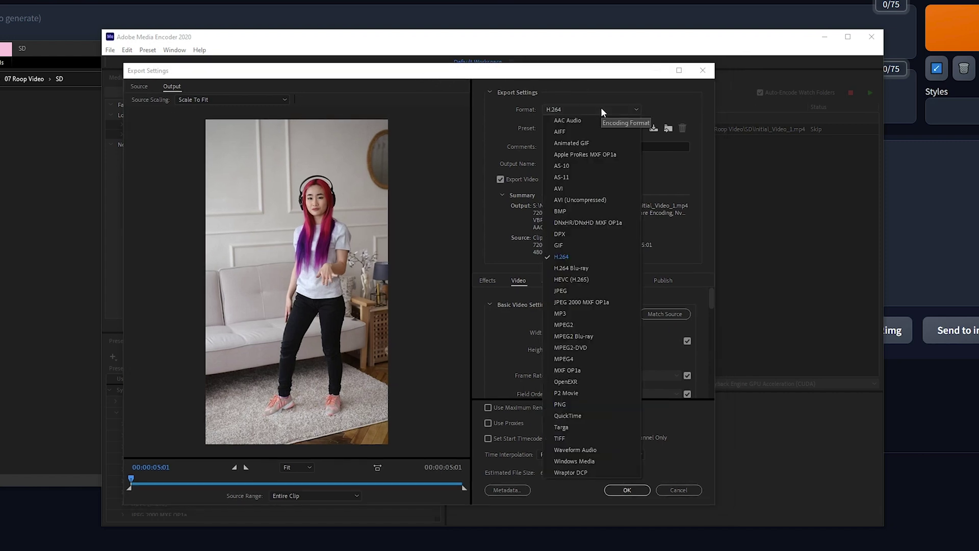
{"action": "left_click", "coordinate": [580, 291]}
Save the JPEG frames into a new 'input' folder inside SD and start encoding
{"action": "left_click", "coordinate": [564, 163]}
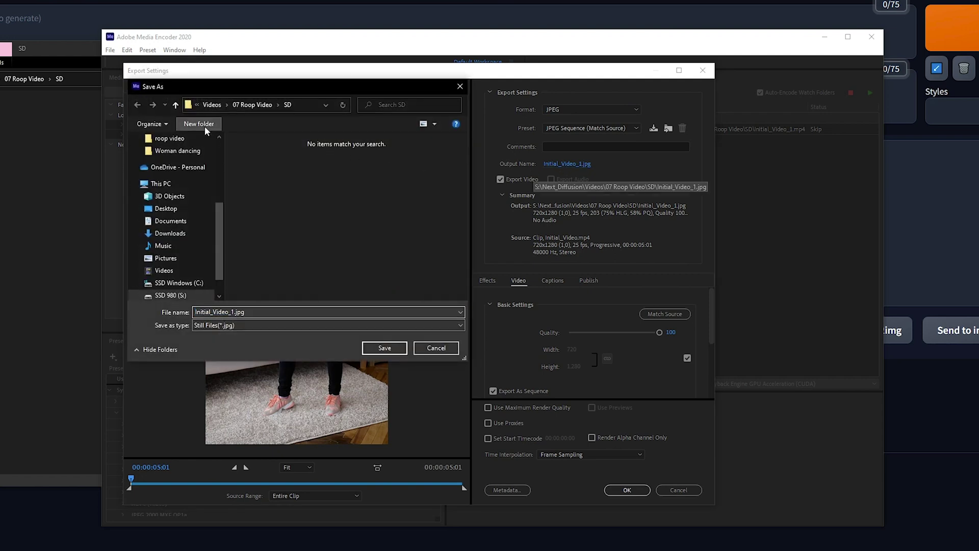
{"action": "left_click", "coordinate": [199, 124]}
{"action": "type", "text": "input"}
{"action": "key", "text": "Return"}
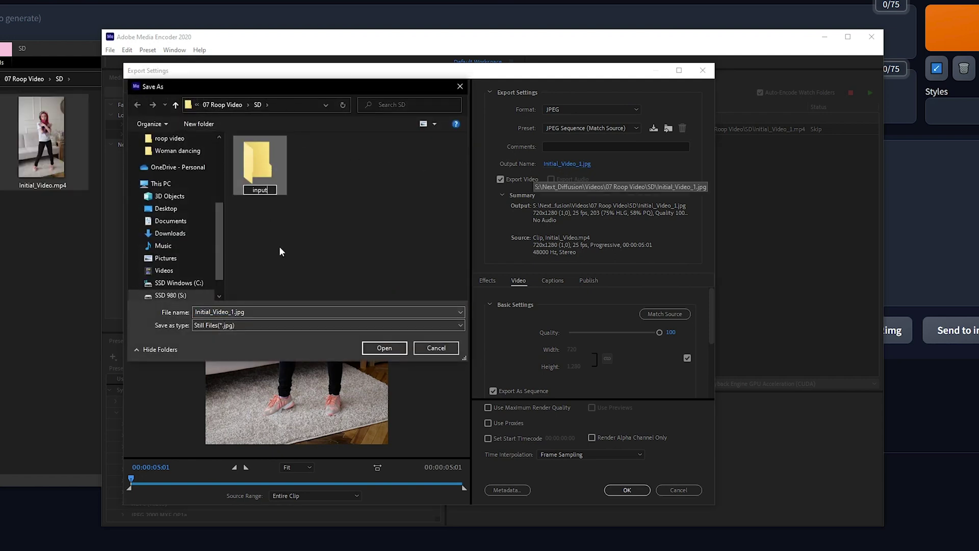
{"action": "double_click", "coordinate": [263, 169]}
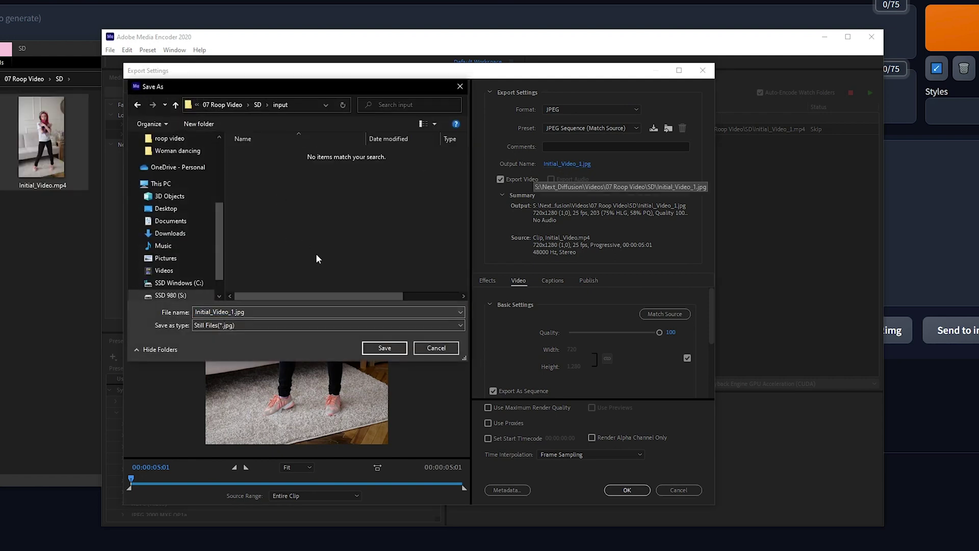
{"action": "left_click", "coordinate": [383, 348]}
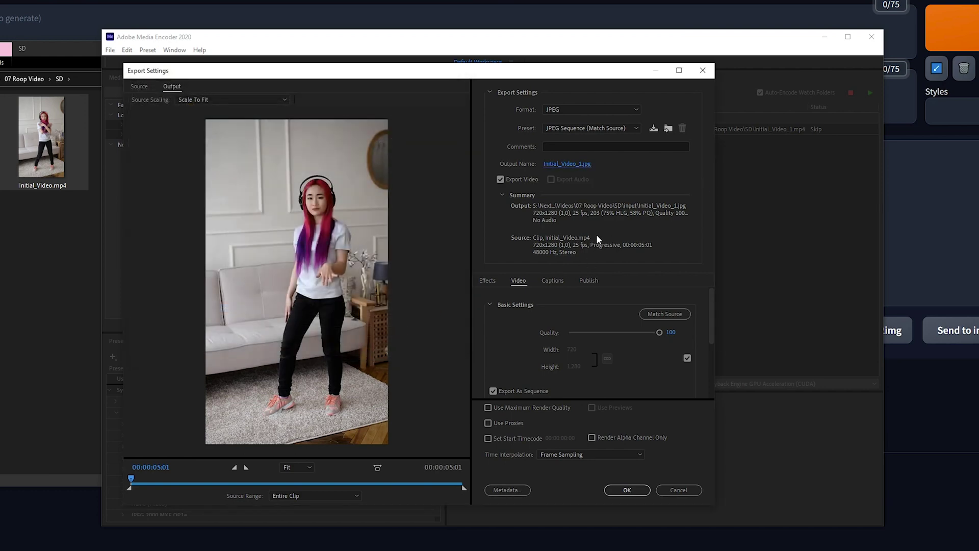
{"action": "left_click", "coordinate": [626, 489]}
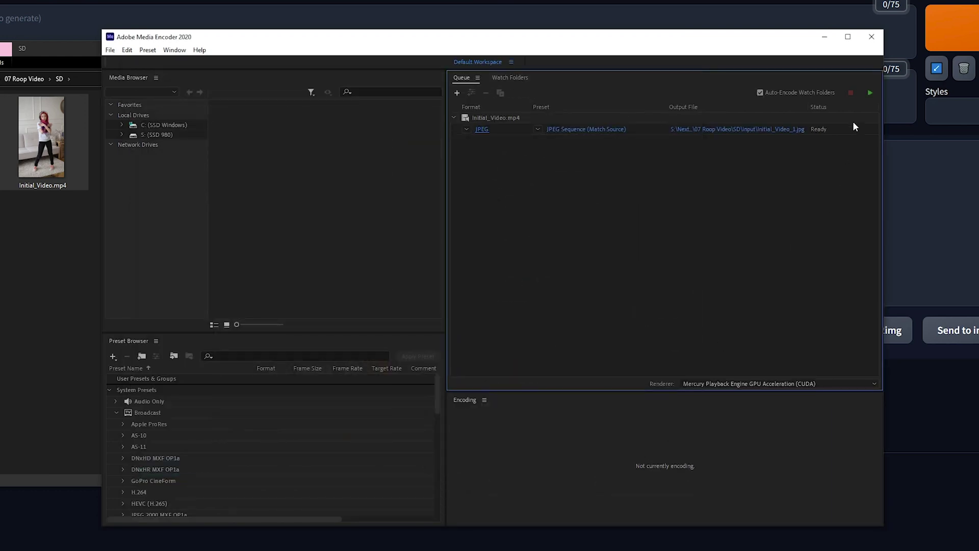
{"action": "left_click", "coordinate": [870, 94]}
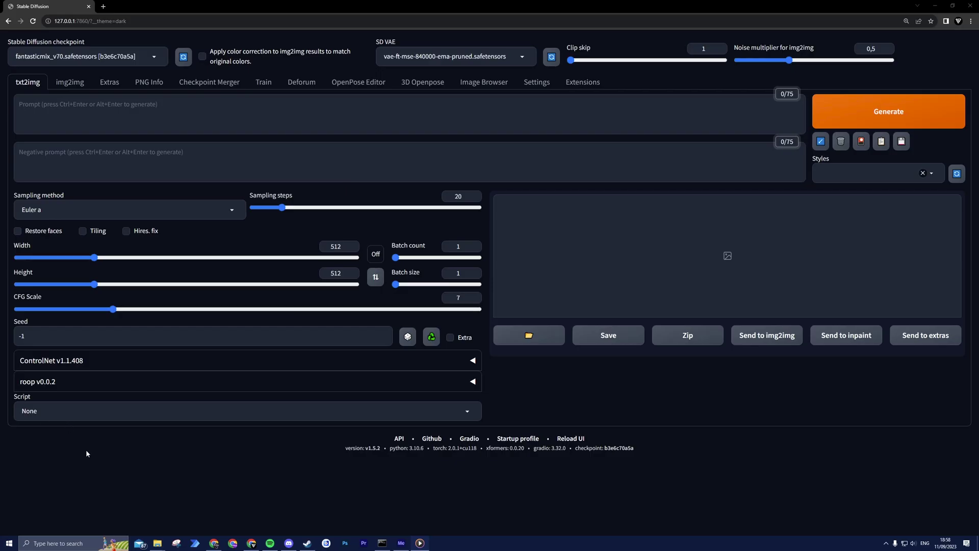
Load a frame of the dance video into the img2img image area
{"action": "left_click", "coordinate": [71, 83]}
{"action": "scroll", "coordinate": [201, 308], "scroll_direction": "down", "scroll_amount": 1}
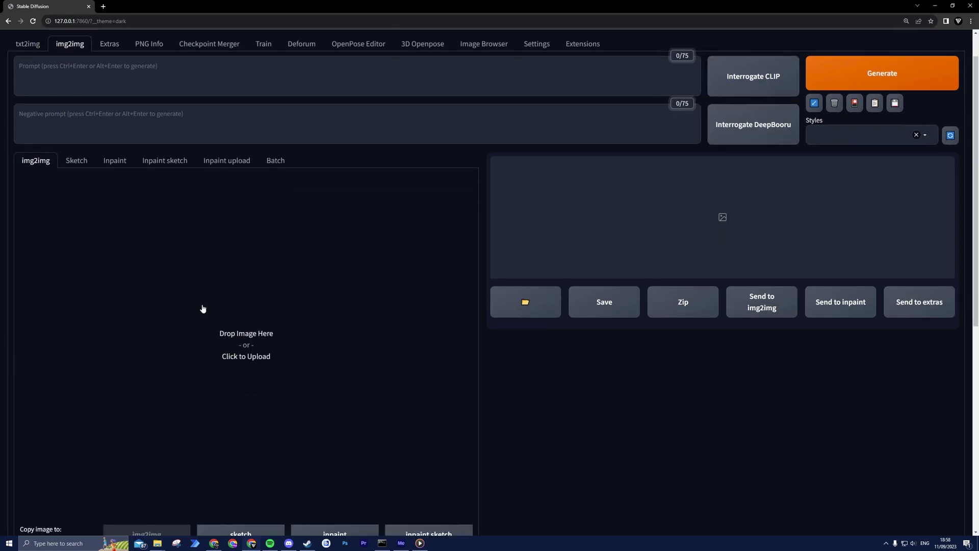
{"action": "key", "text": "alt+Tab"}
{"action": "left_click_drag", "start_coordinate": [429, 288], "coordinate": [192, 303]}
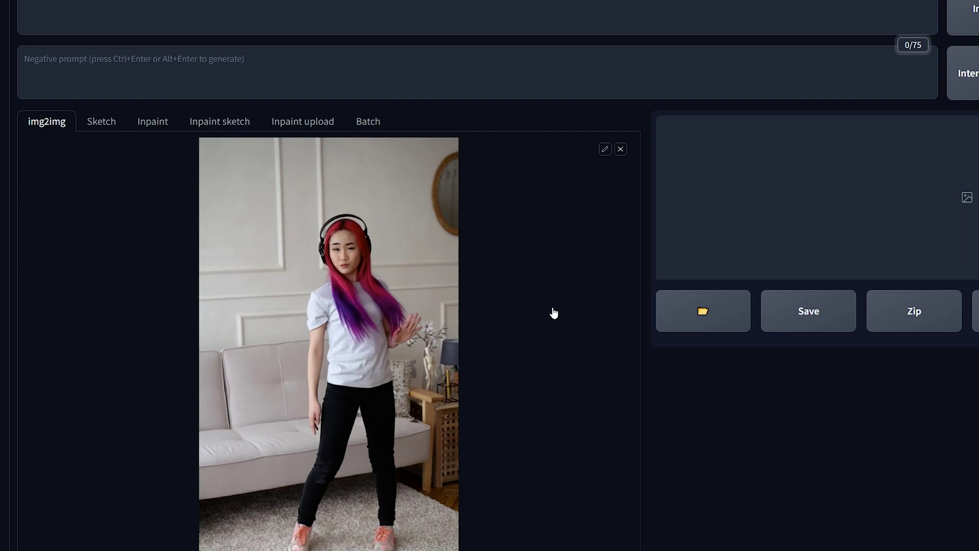
{"action": "scroll", "coordinate": [552, 312], "scroll_direction": "down", "scroll_amount": 8}
{"action": "scroll", "coordinate": [501, 351], "scroll_direction": "down", "scroll_amount": 1}
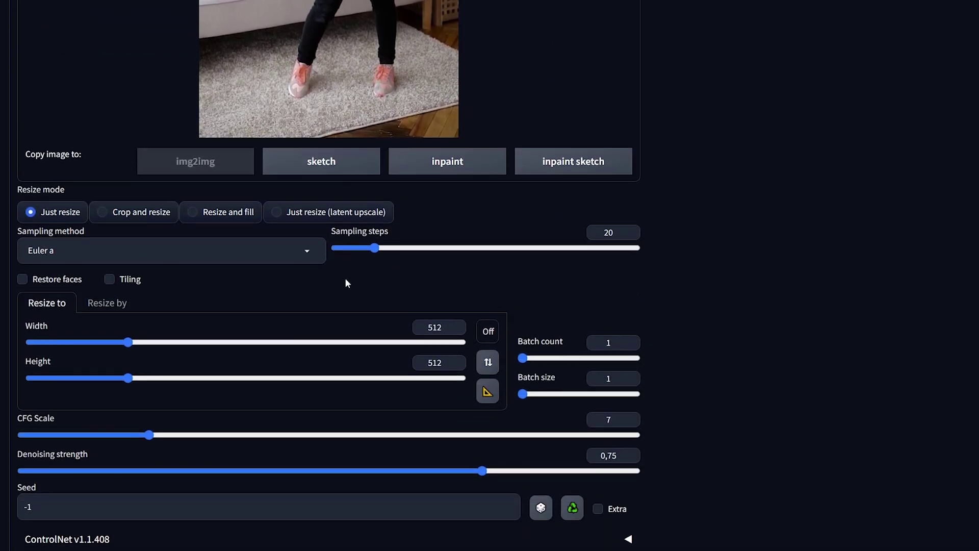
Match the size to the frame at 720×1280 and lower denoising strength from 0,75 to 0
{"action": "left_click", "coordinate": [488, 393]}
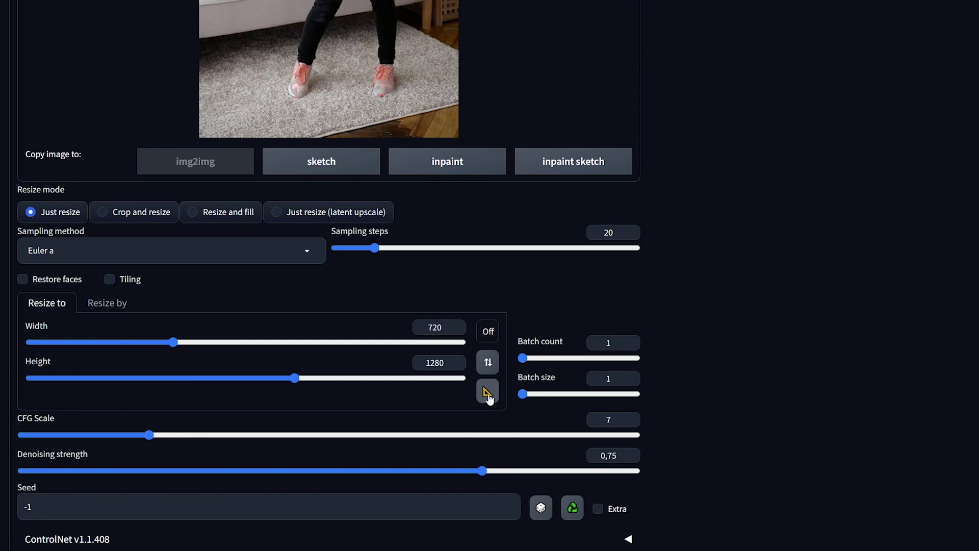
{"action": "double_click", "coordinate": [435, 328]}
{"action": "left_click", "coordinate": [449, 365]}
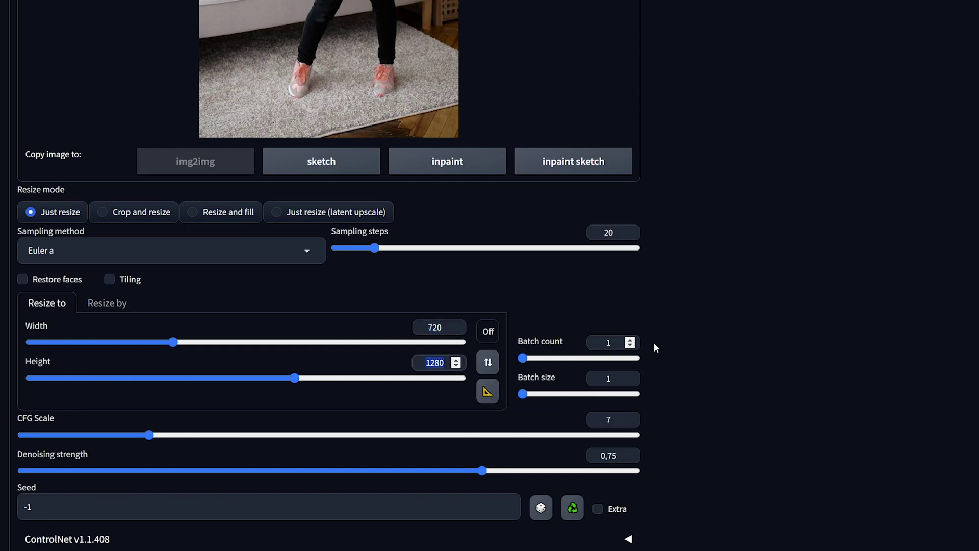
{"action": "scroll", "coordinate": [723, 344], "scroll_direction": "down", "scroll_amount": 1}
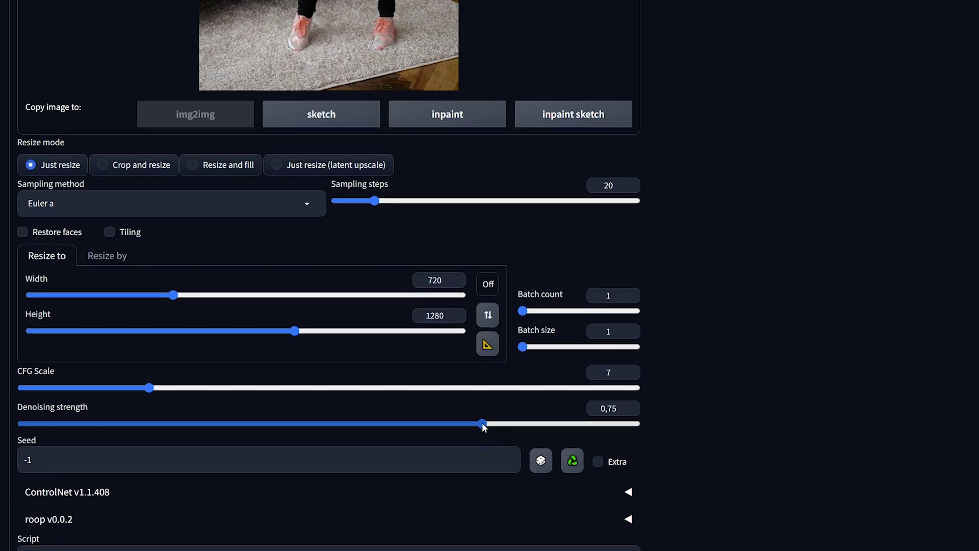
{"action": "left_click_drag", "start_coordinate": [482, 423], "coordinate": [14, 430]}
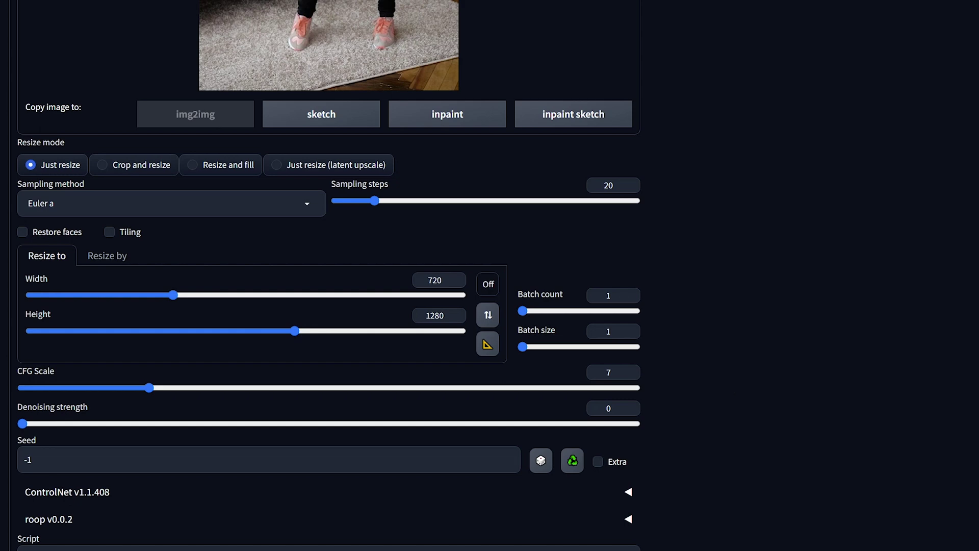
Enable roop v0.0.2 with the blonde woman's face photo as the source image
{"action": "left_click", "coordinate": [70, 519]}
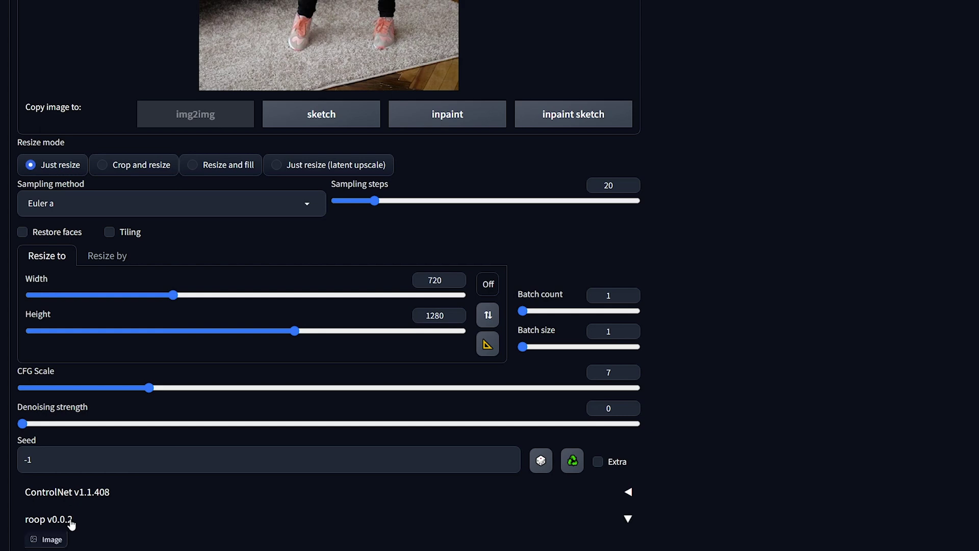
{"action": "scroll", "coordinate": [71, 525], "scroll_direction": "down", "scroll_amount": 2}
{"action": "scroll", "coordinate": [71, 525], "scroll_direction": "down", "scroll_amount": 3}
{"action": "left_click", "coordinate": [52, 457]}
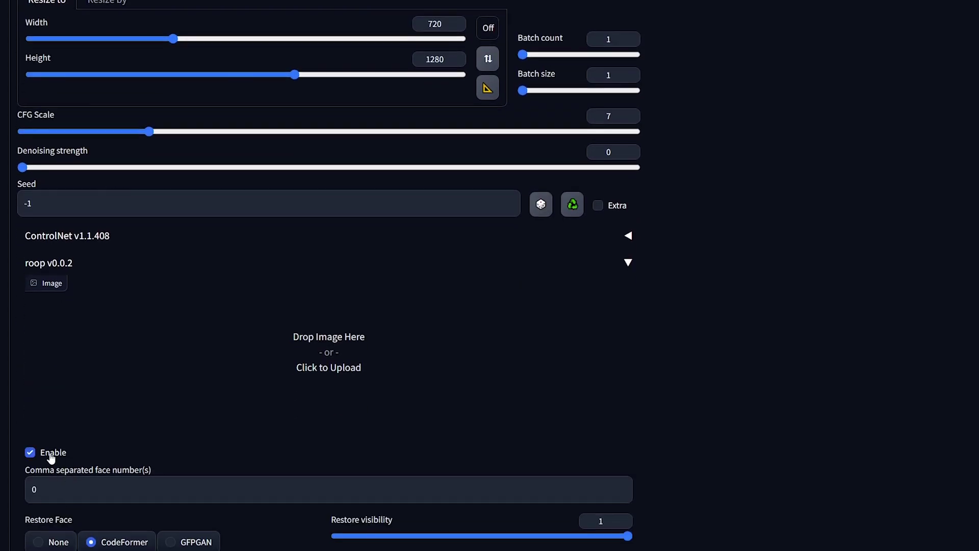
{"action": "left_click_drag", "start_coordinate": [10, 326], "coordinate": [336, 369]}
Set roop's Restore Face option to None
{"action": "scroll", "coordinate": [709, 375], "scroll_direction": "down", "scroll_amount": 2}
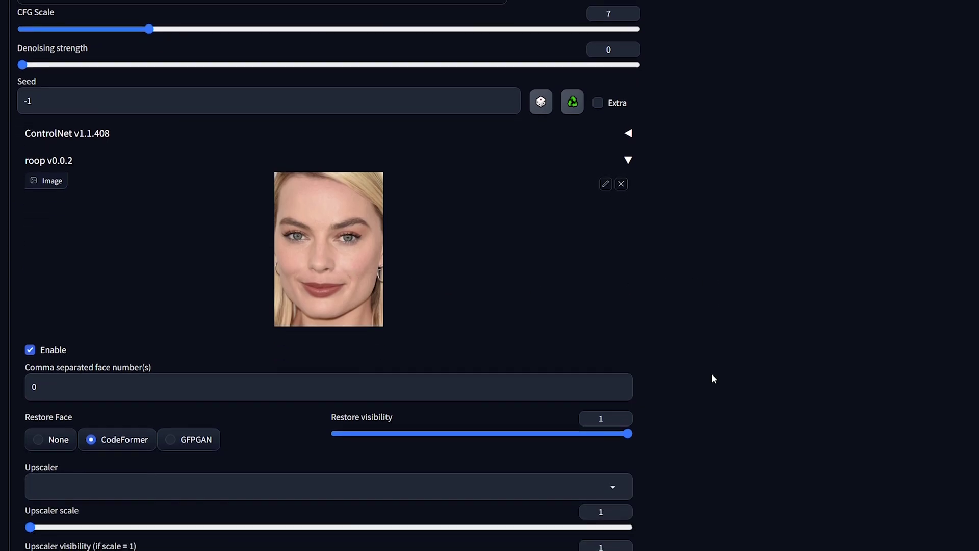
{"action": "left_click_drag", "start_coordinate": [25, 421], "coordinate": [72, 416]}
{"action": "left_click", "coordinate": [51, 441]}
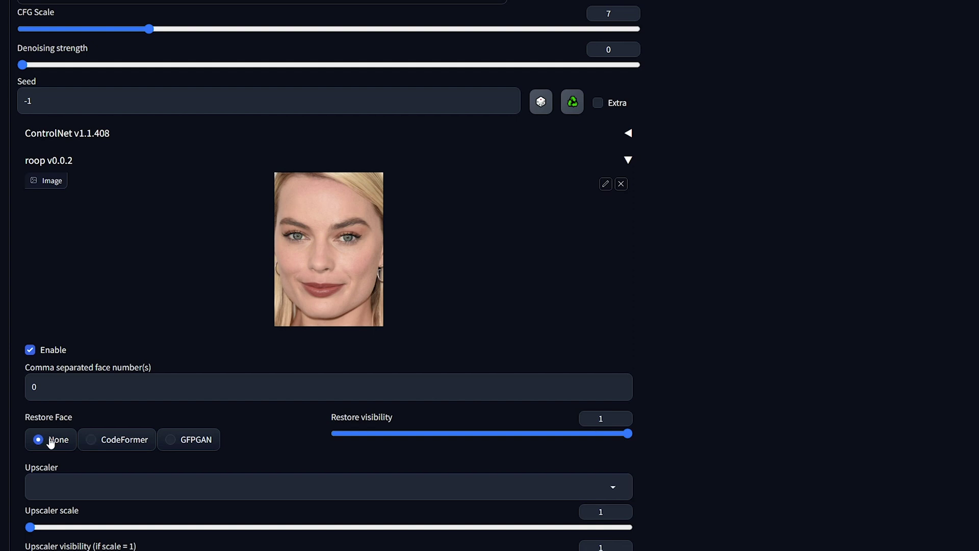
{"action": "left_click", "coordinate": [103, 441]}
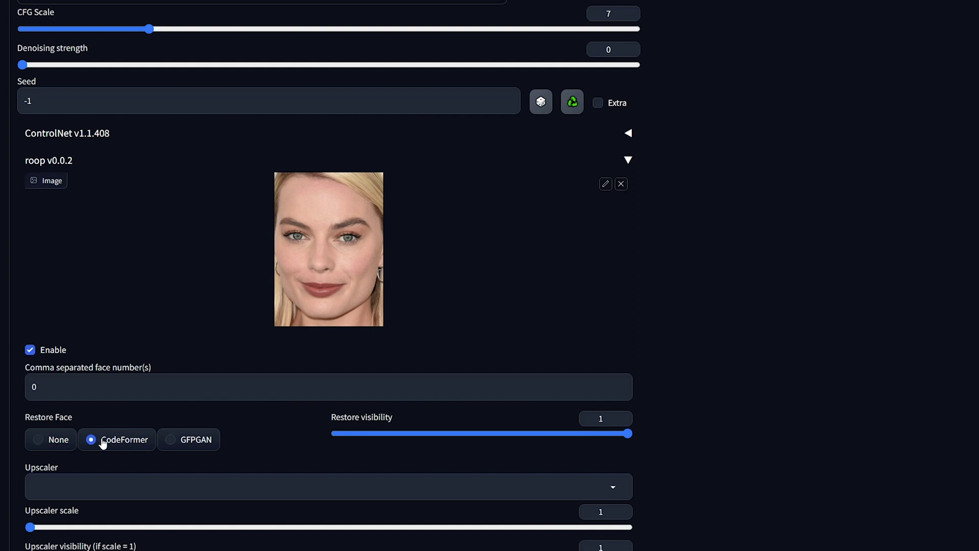
{"action": "left_click", "coordinate": [46, 442]}
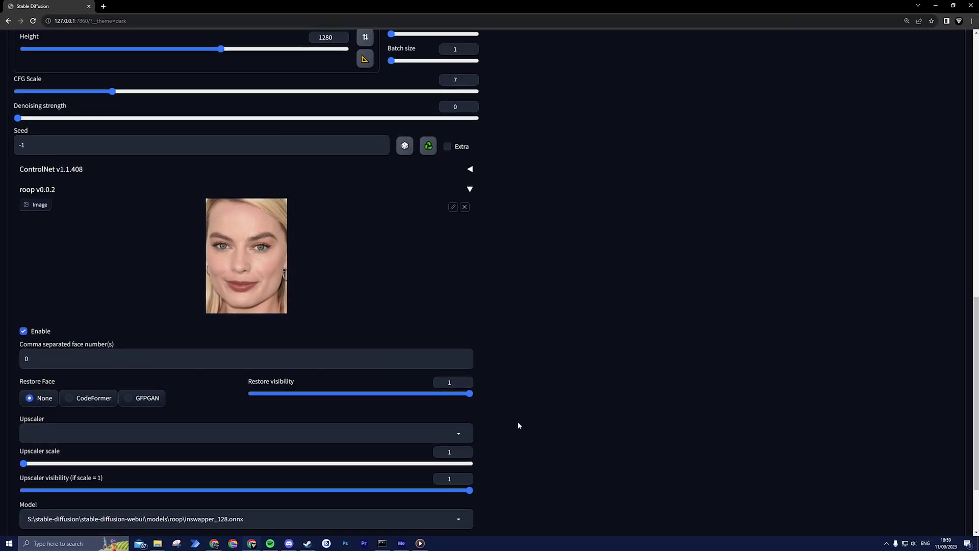
{"action": "scroll", "coordinate": [518, 425], "scroll_direction": "up", "scroll_amount": 7}
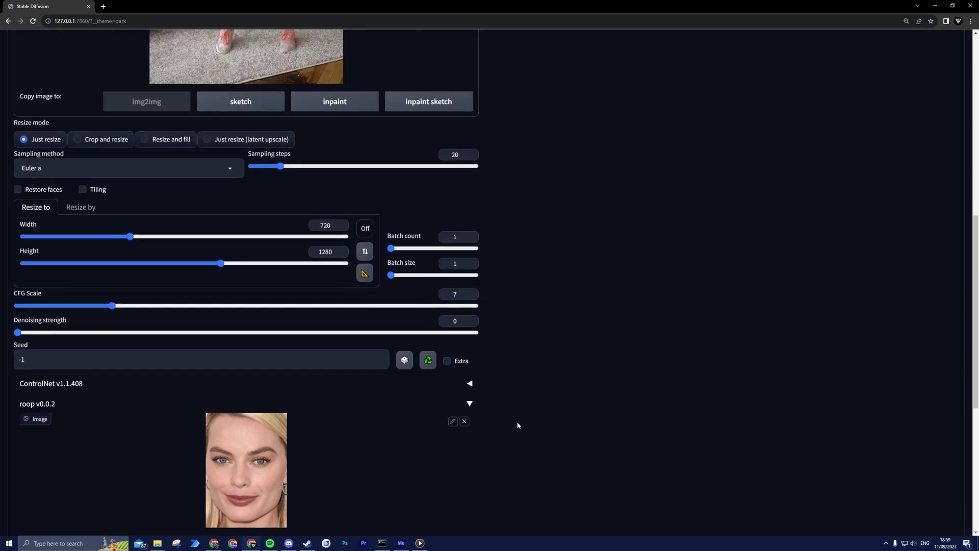
{"action": "scroll", "coordinate": [519, 422], "scroll_direction": "up", "scroll_amount": 5}
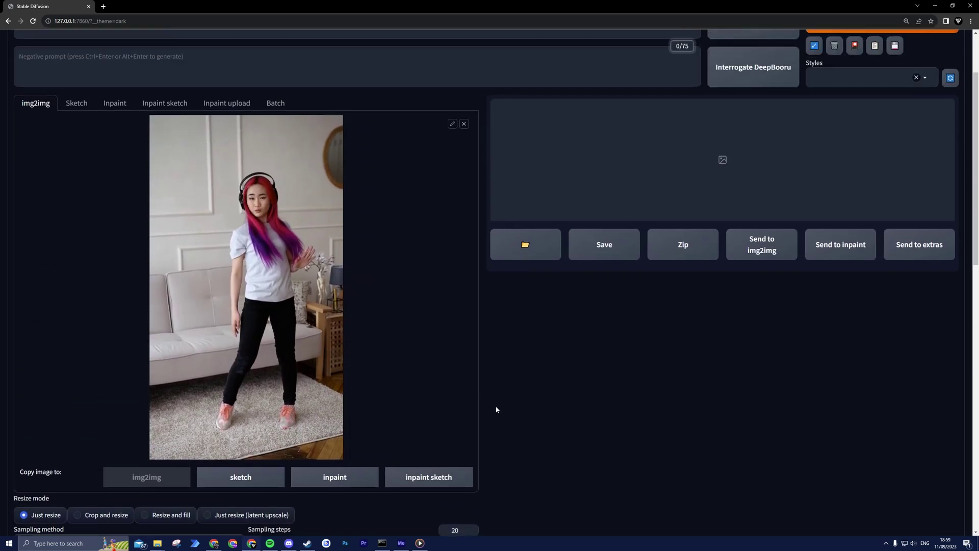
Generate a 720×1280 face-swapped test image and inspect it full size in the lightbox
{"action": "scroll", "coordinate": [494, 410], "scroll_direction": "up", "scroll_amount": 1}
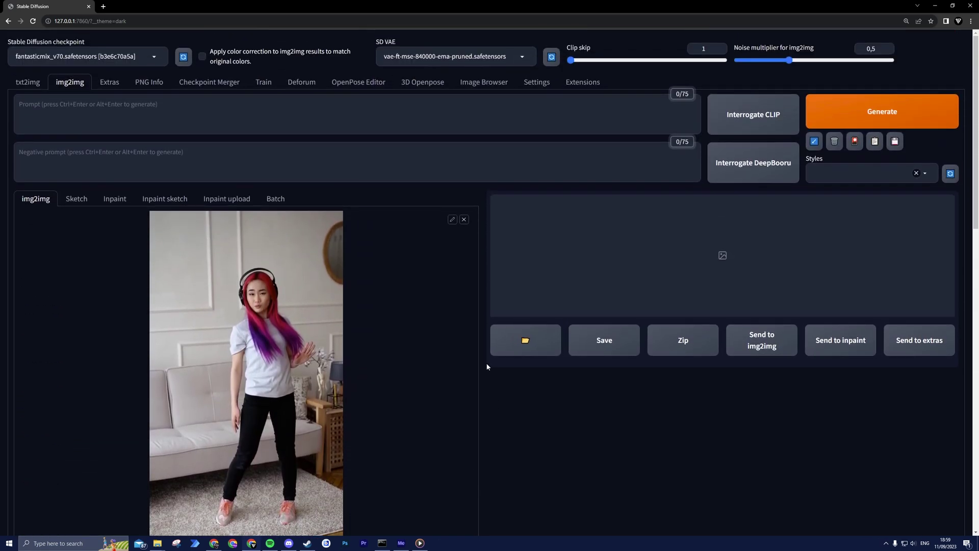
{"action": "left_click", "coordinate": [856, 118]}
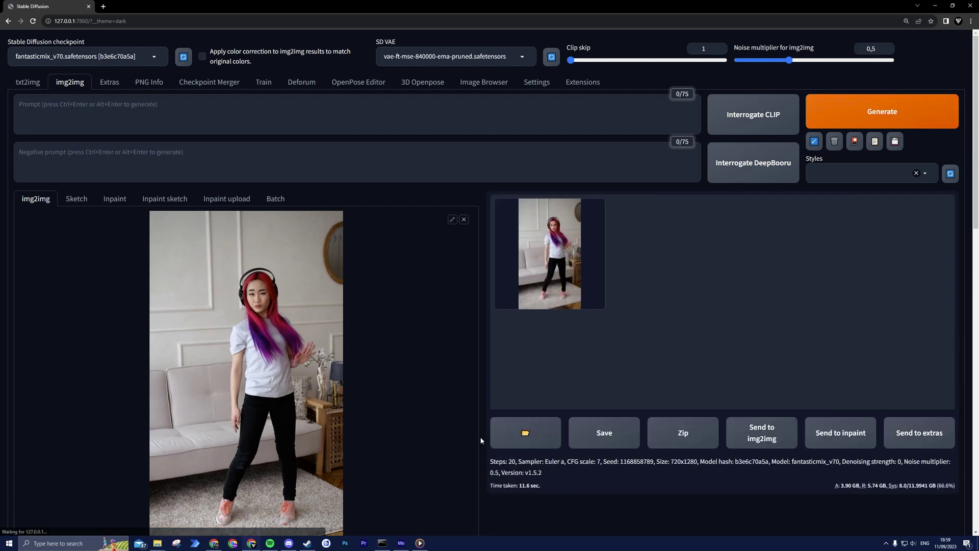
{"action": "left_click", "coordinate": [564, 264]}
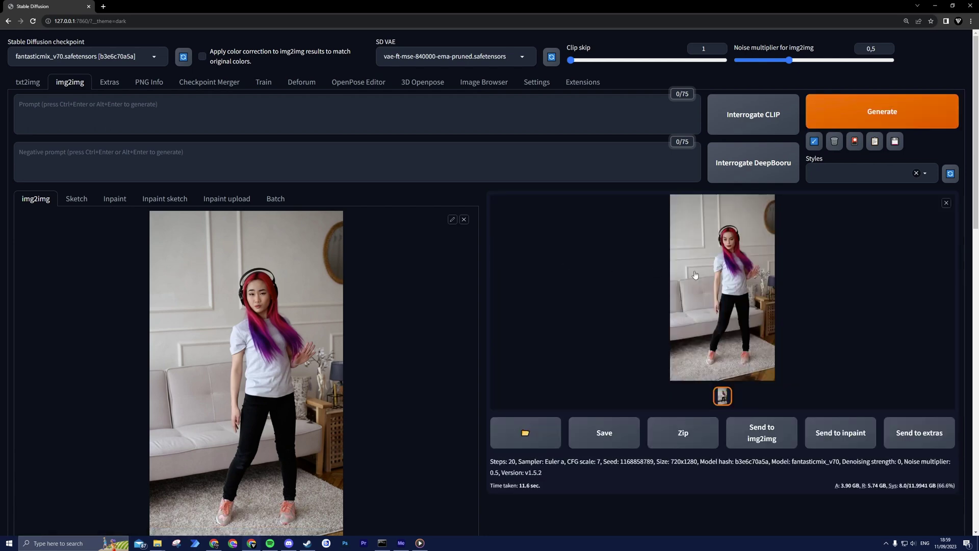
{"action": "left_click", "coordinate": [714, 274]}
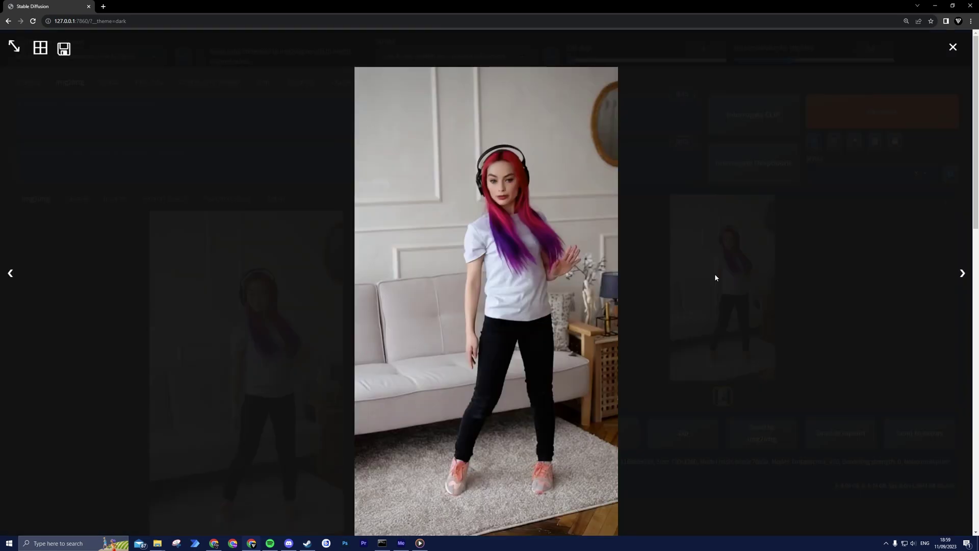
{"action": "left_click", "coordinate": [696, 377]}
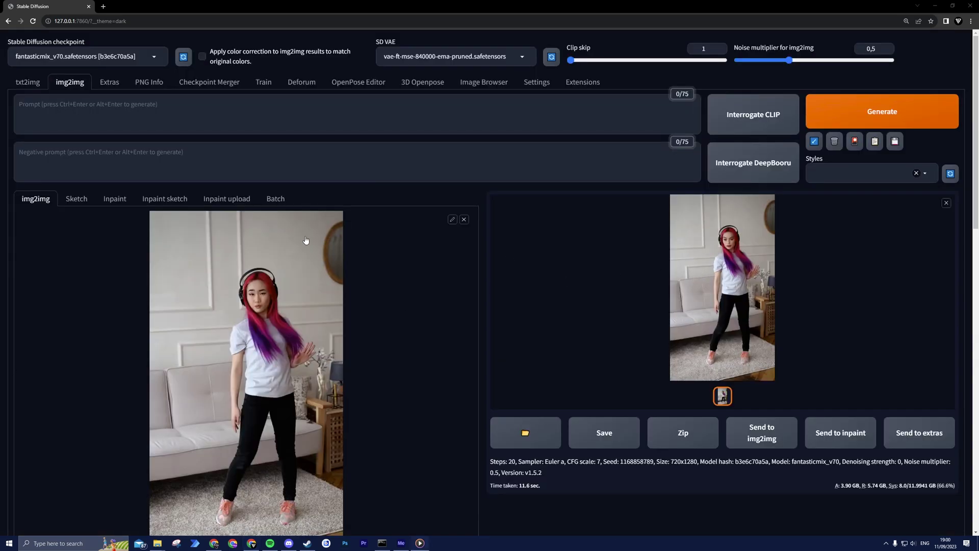
Switch img2img to Batch and paste the SD\input folder path as Input directory
{"action": "left_click", "coordinate": [289, 205]}
{"action": "key", "text": "alt+Tab"}
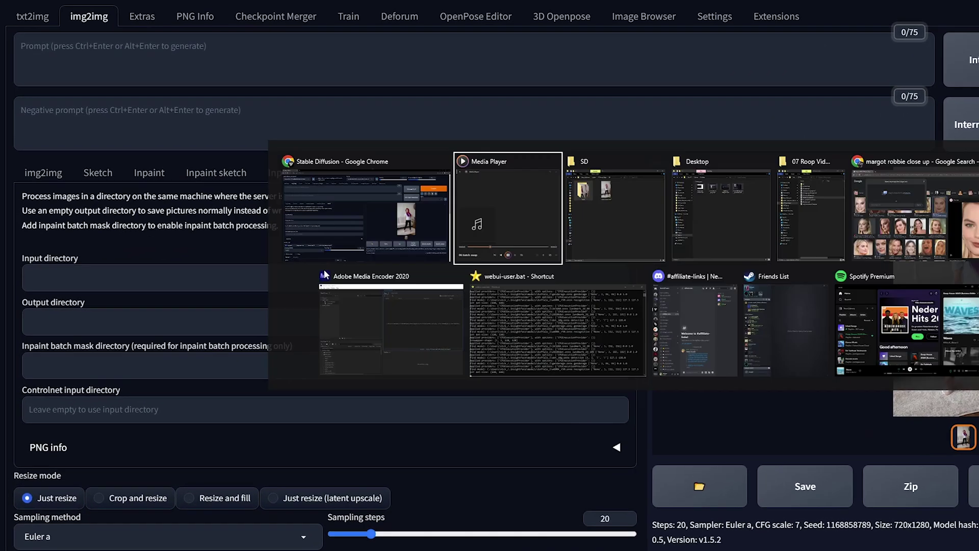
{"action": "right_click", "coordinate": [418, 188]}
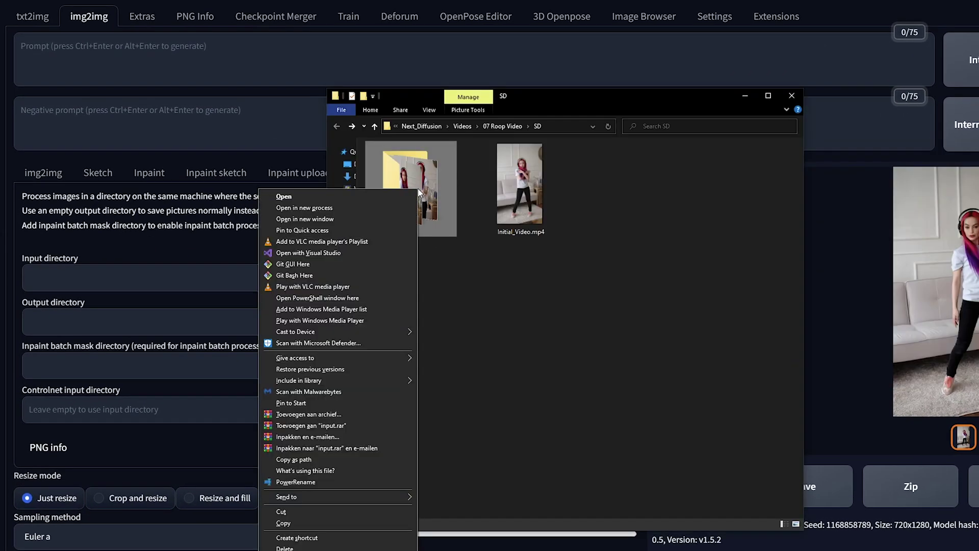
{"action": "left_click", "coordinate": [327, 458]}
{"action": "left_click", "coordinate": [146, 275]}
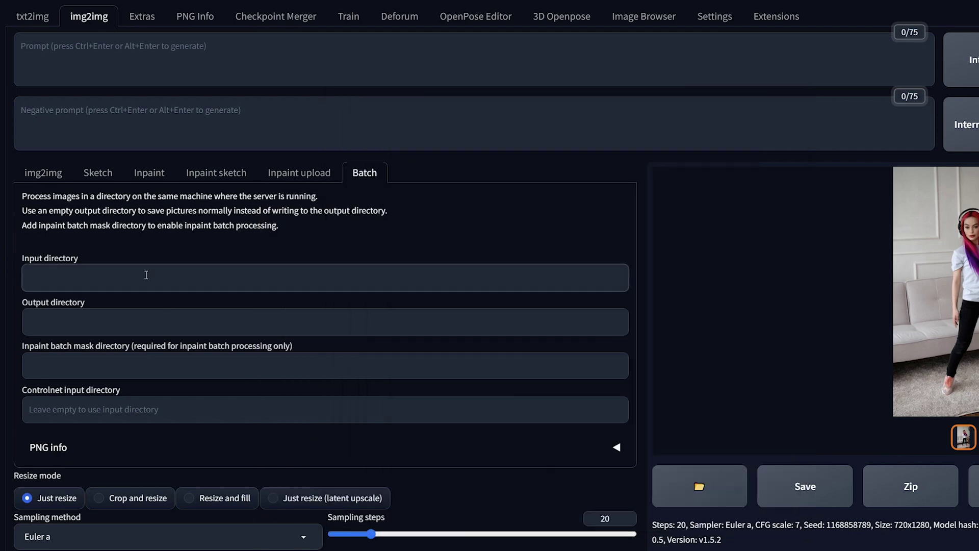
{"action": "key", "text": "ctrl+v"}
Create an 'output' folder in SD and paste its path as Output directory
{"action": "key", "text": "alt+Tab"}
{"action": "right_click", "coordinate": [419, 279]}
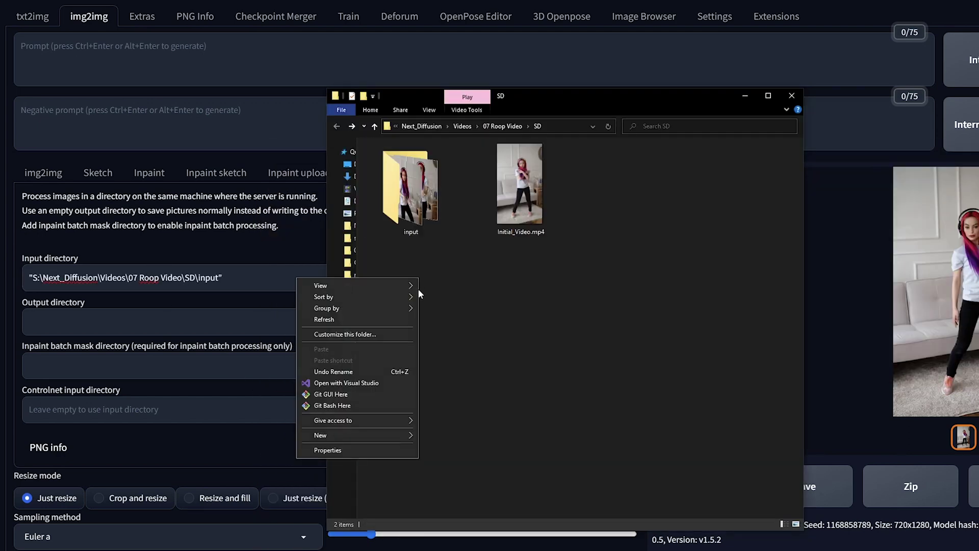
{"action": "mouse_move", "coordinate": [392, 435]}
{"action": "left_click", "coordinate": [441, 437]}
{"action": "type", "text": "output"}
{"action": "key", "text": "Return"}
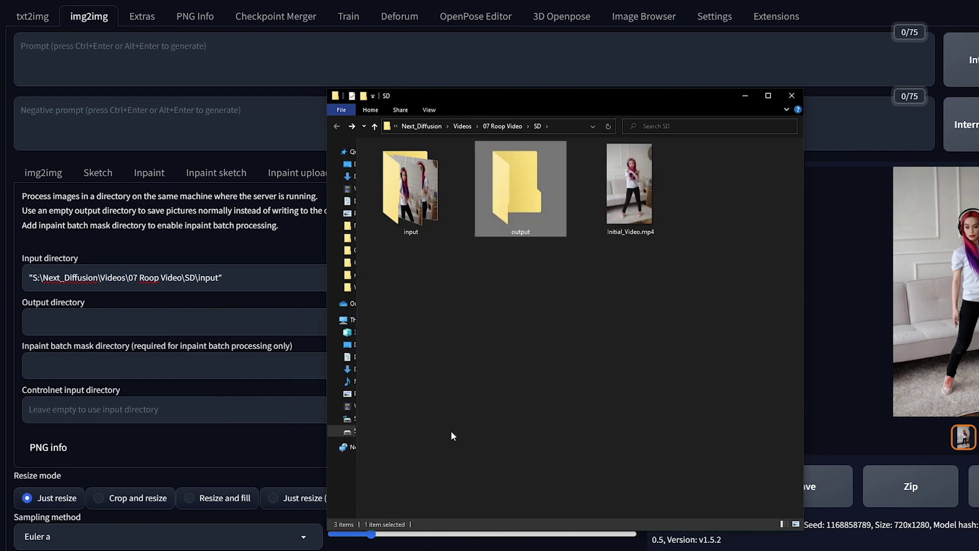
{"action": "right_click", "coordinate": [516, 203]}
{"action": "left_click", "coordinate": [414, 439]}
{"action": "left_click", "coordinate": [162, 324]}
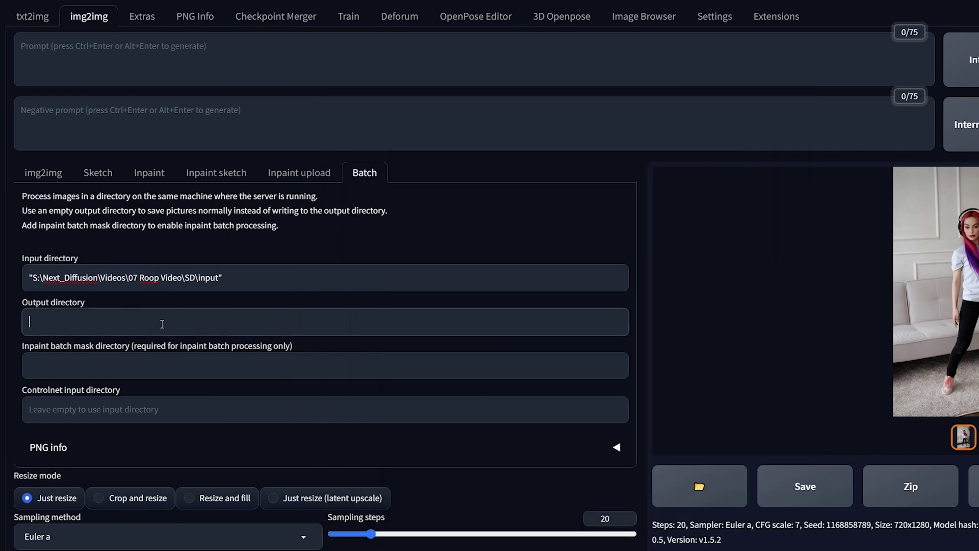
{"action": "key", "text": "ctrl+v"}
Strip the quotation marks from both the input and output directory paths
{"action": "key", "text": "BackSpace"}
{"action": "left_click", "coordinate": [231, 277]}
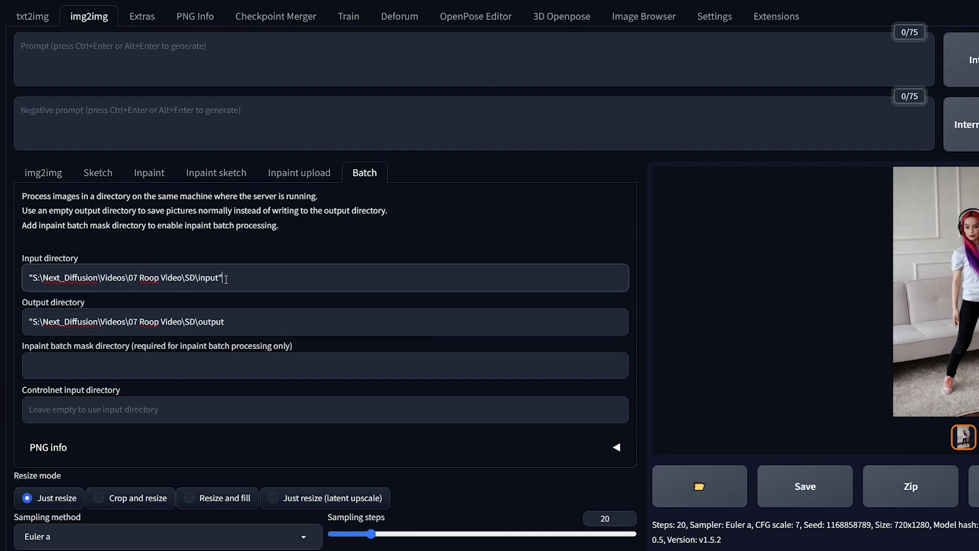
{"action": "key", "text": "BackSpace"}
{"action": "key", "text": "BackSpace"}
{"action": "left_click", "coordinate": [31, 322]}
{"action": "key", "text": "BackSpace"}
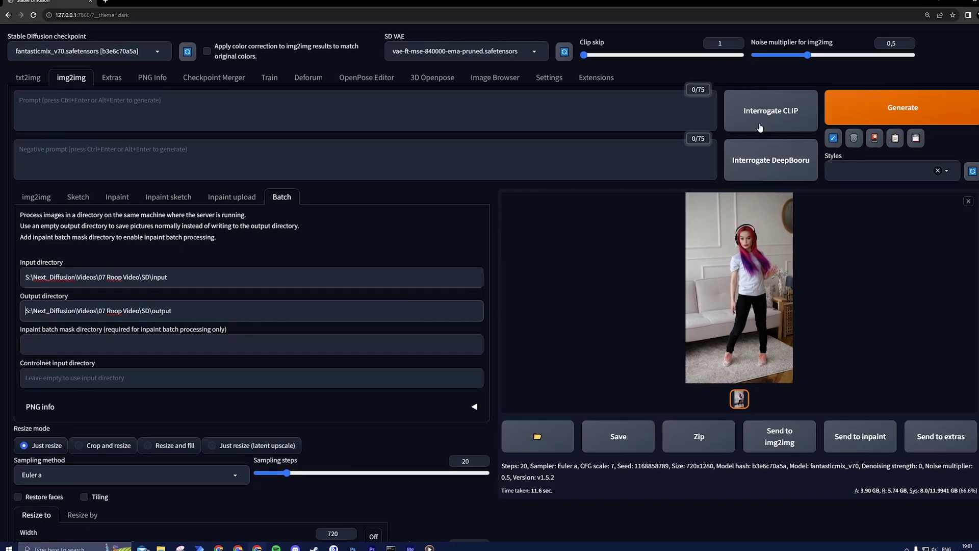
Run the batch and confirm SD\output holds 125 woman_dance PNG frames
{"action": "left_click", "coordinate": [859, 119]}
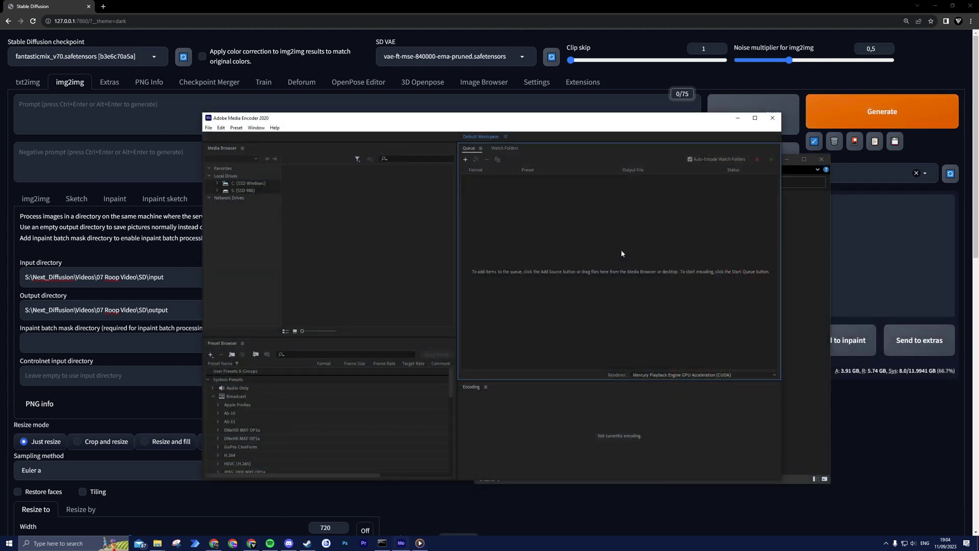
{"action": "left_click", "coordinate": [814, 322]}
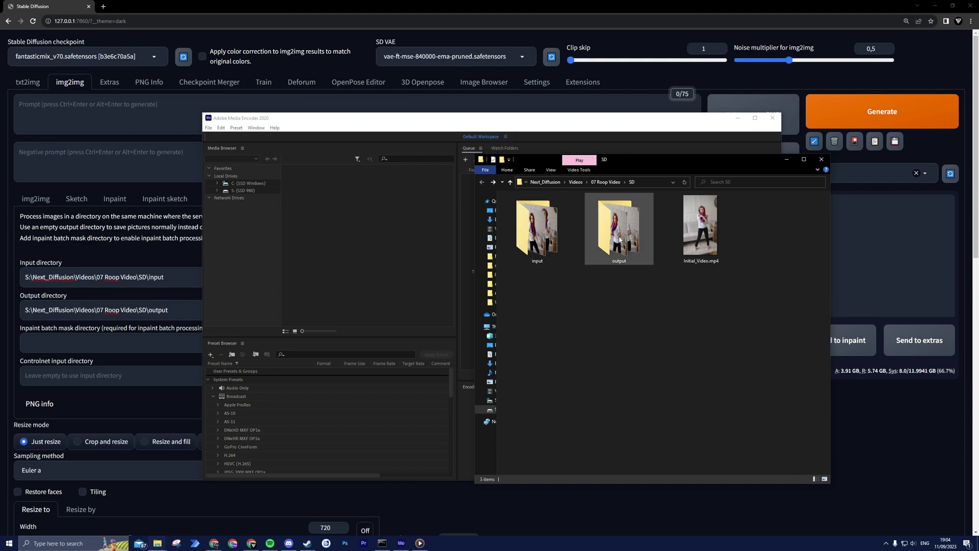
{"action": "double_click", "coordinate": [608, 233]}
{"action": "scroll", "coordinate": [606, 246], "scroll_direction": "down", "scroll_amount": 5}
{"action": "scroll", "coordinate": [612, 275], "scroll_direction": "up", "scroll_amount": 5}
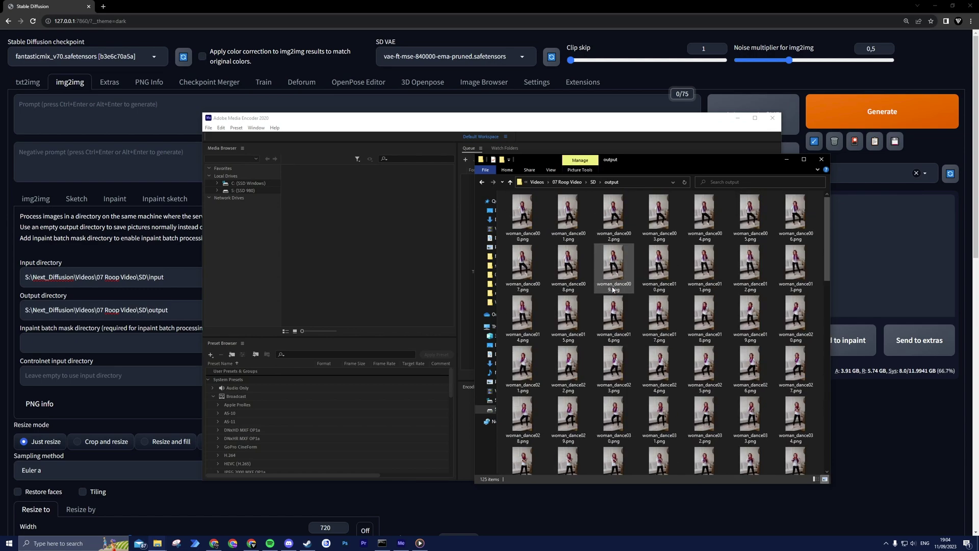
{"action": "key", "text": "alt+Up"}
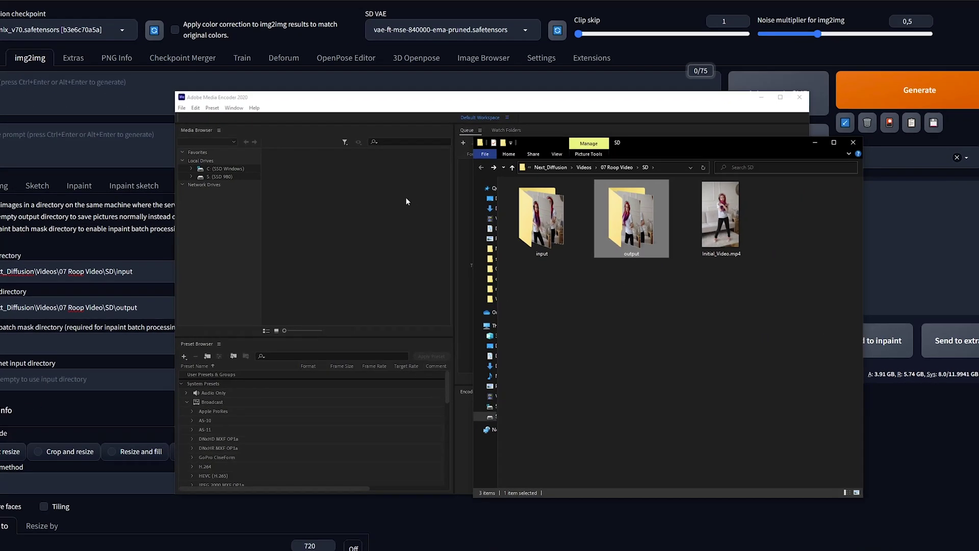
{"action": "left_click", "coordinate": [402, 206]}
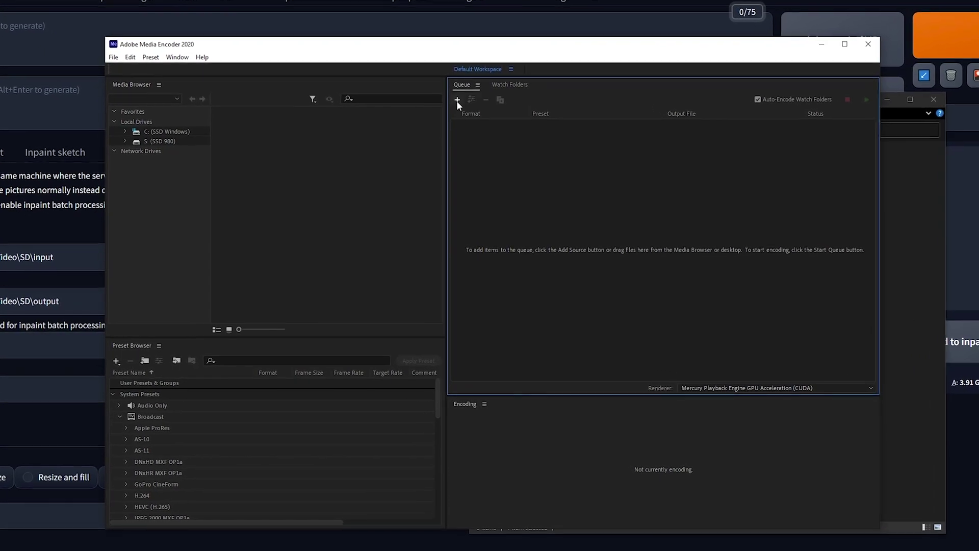
Add the woman_dance PNG sequence from SD\output, starting at woman_dance000.png, as a source
{"action": "left_click", "coordinate": [461, 128]}
{"action": "left_click", "coordinate": [457, 100]}
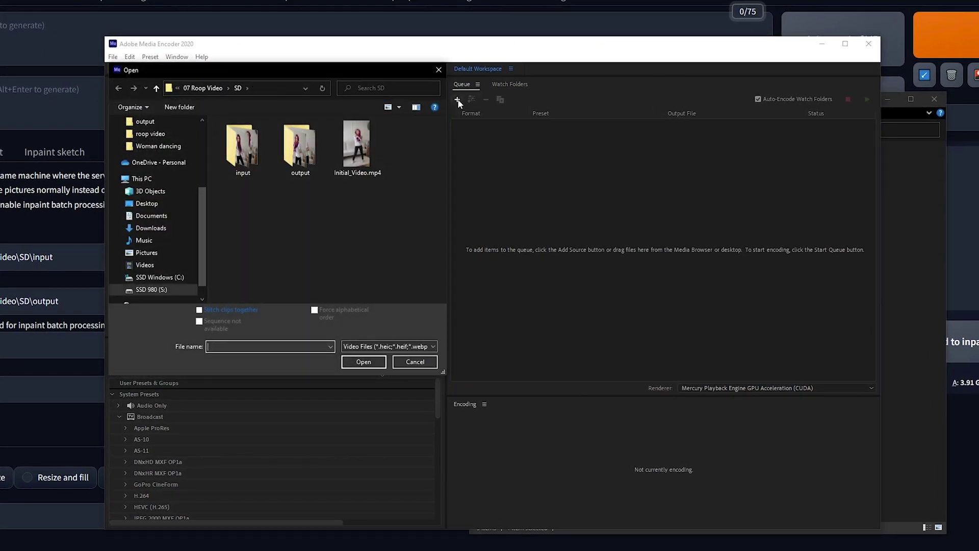
{"action": "double_click", "coordinate": [310, 147]}
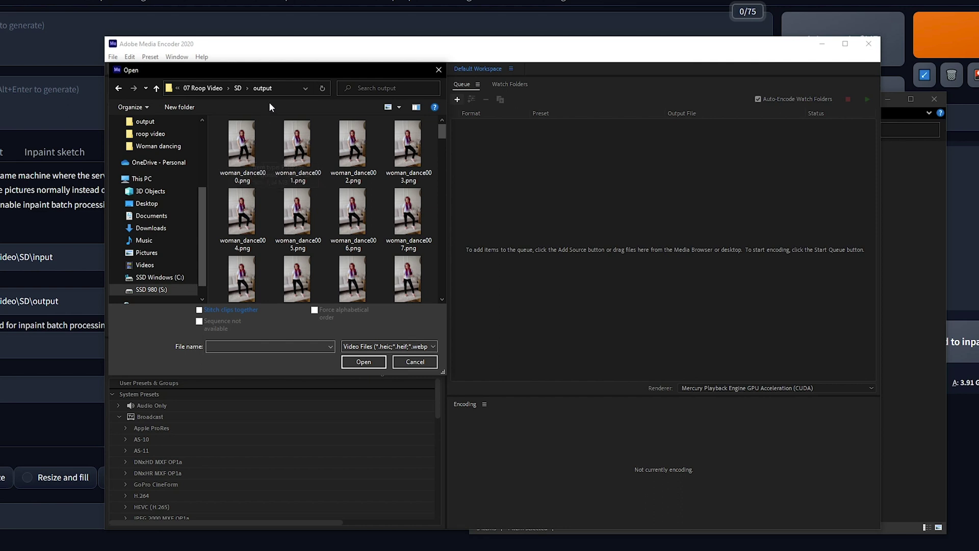
{"action": "left_click", "coordinate": [243, 149]}
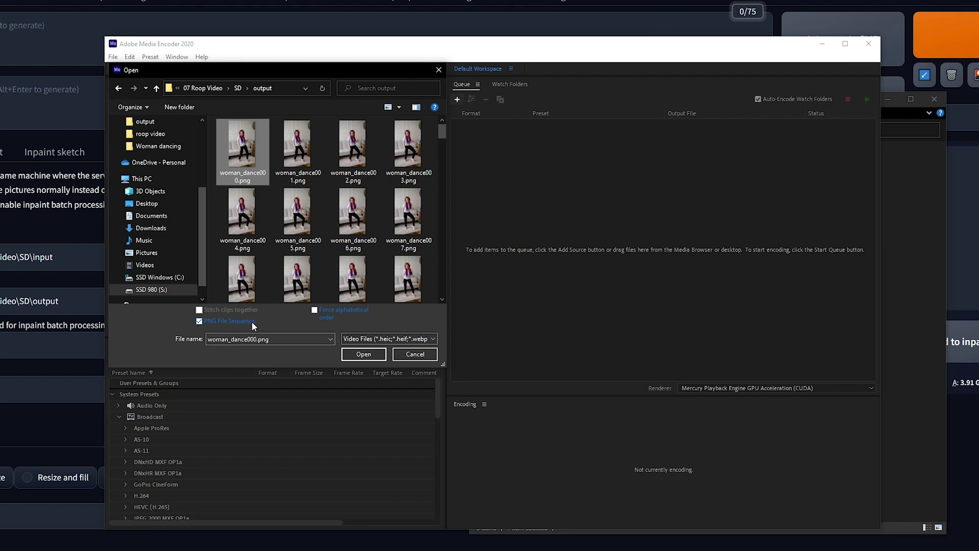
{"action": "left_click", "coordinate": [359, 354]}
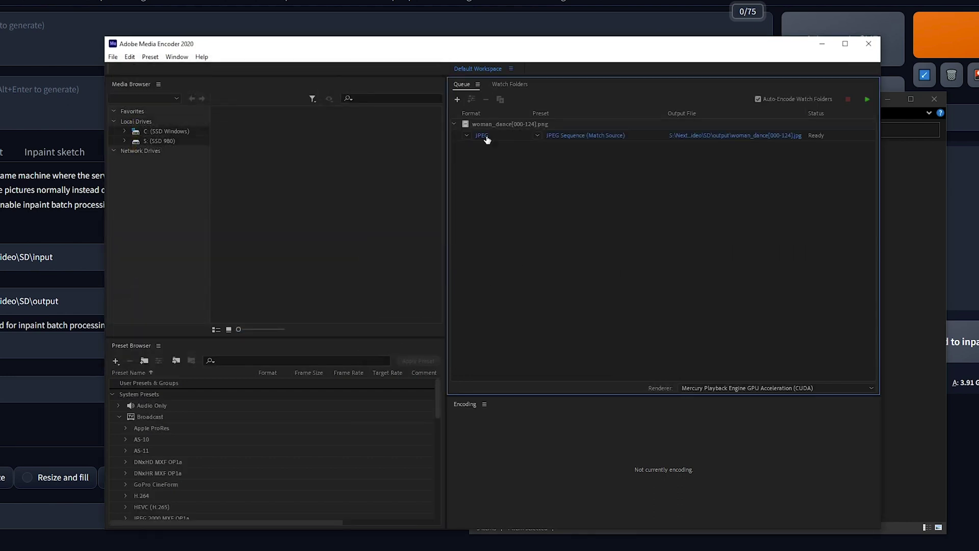
Set the sequence to export as H.264 Match Source – High bitrate and start encoding
{"action": "left_click", "coordinate": [483, 135]}
{"action": "left_click", "coordinate": [570, 115]}
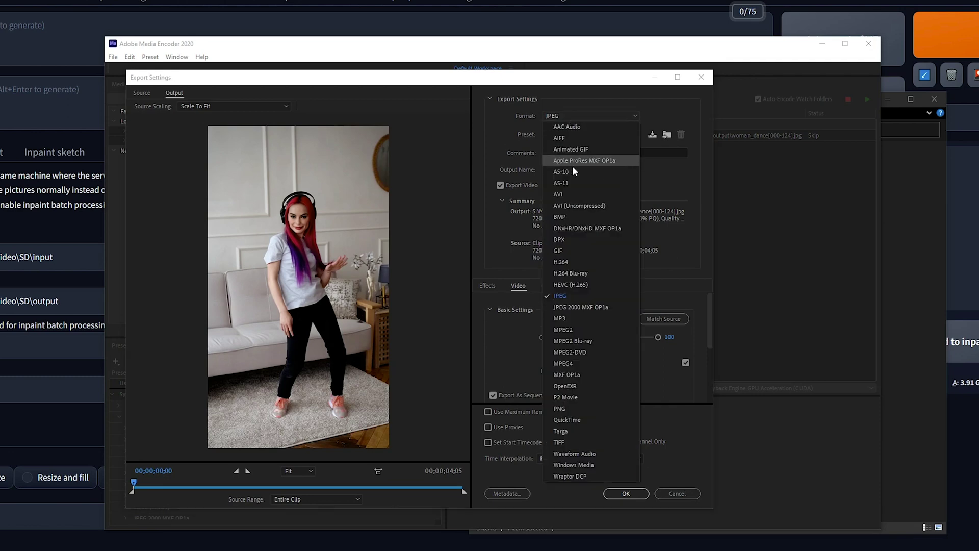
{"action": "left_click", "coordinate": [574, 261]}
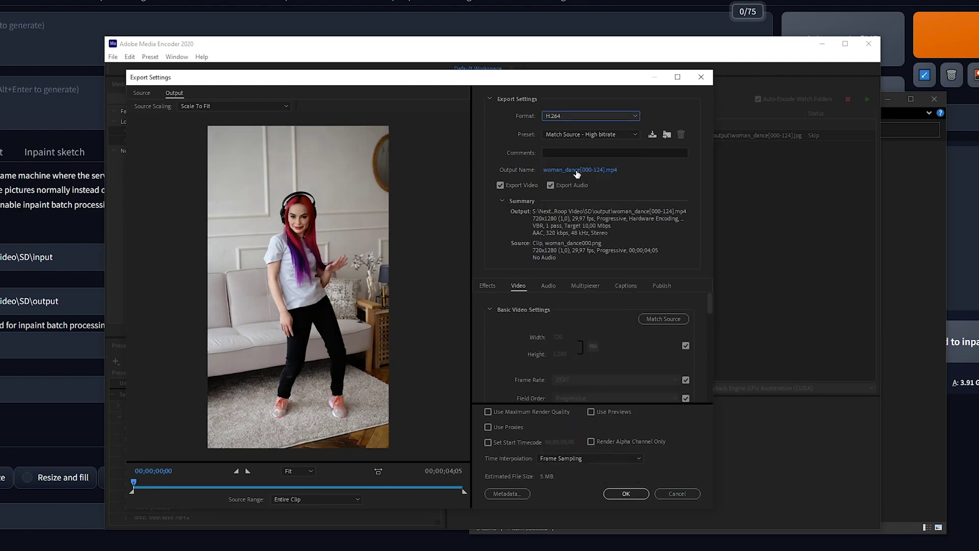
{"action": "left_click", "coordinate": [626, 493]}
{"action": "left_click", "coordinate": [867, 99]}
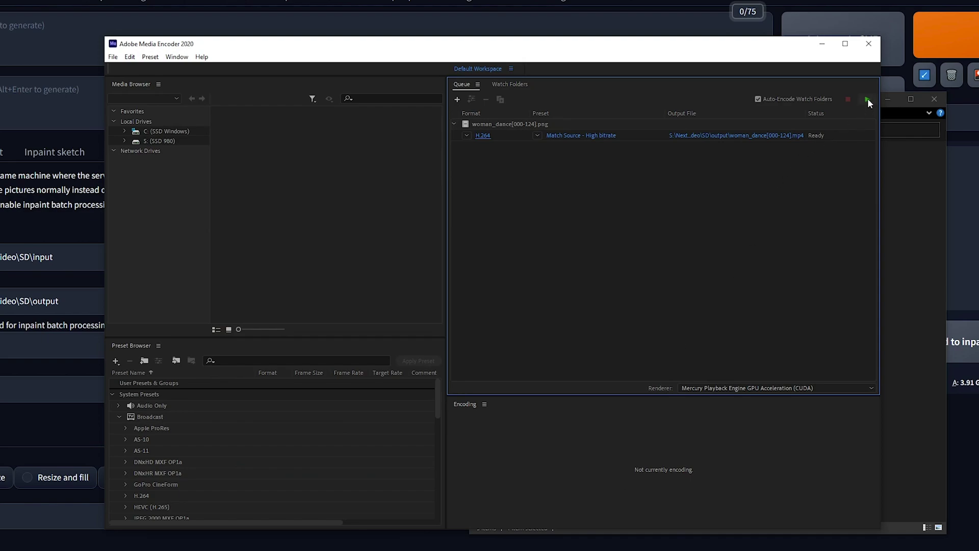